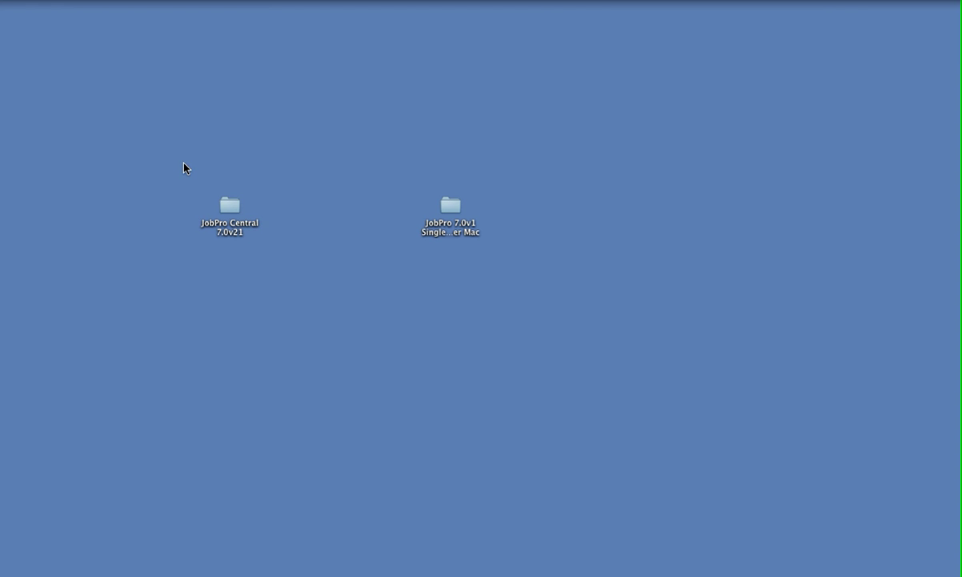
Open the JobPro Central 7.0v21 folder, move its window right, and select the JobPro database file.
{"action": "double_click", "coordinate": [231, 206]}
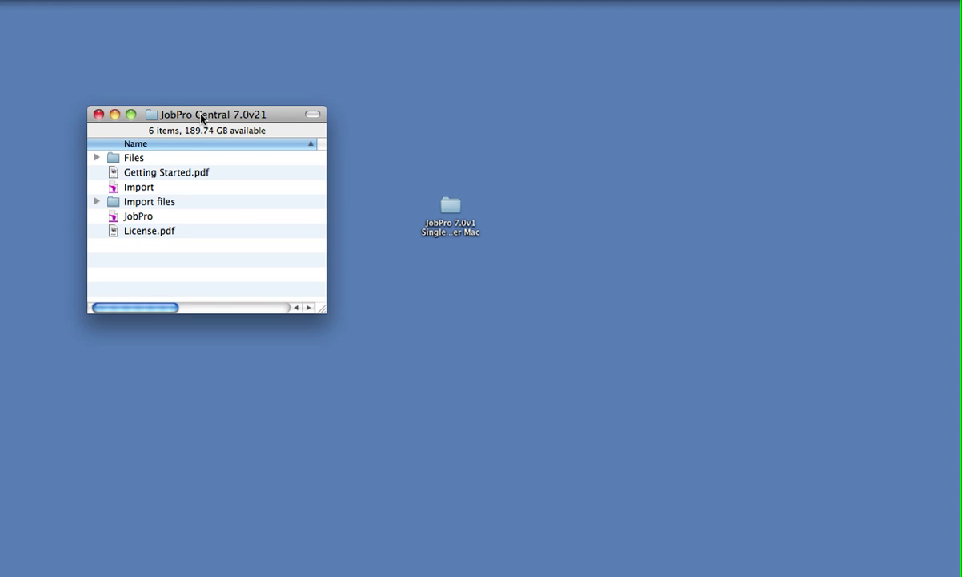
{"action": "left_click_drag", "start_coordinate": [202, 119], "coordinate": [271, 107]}
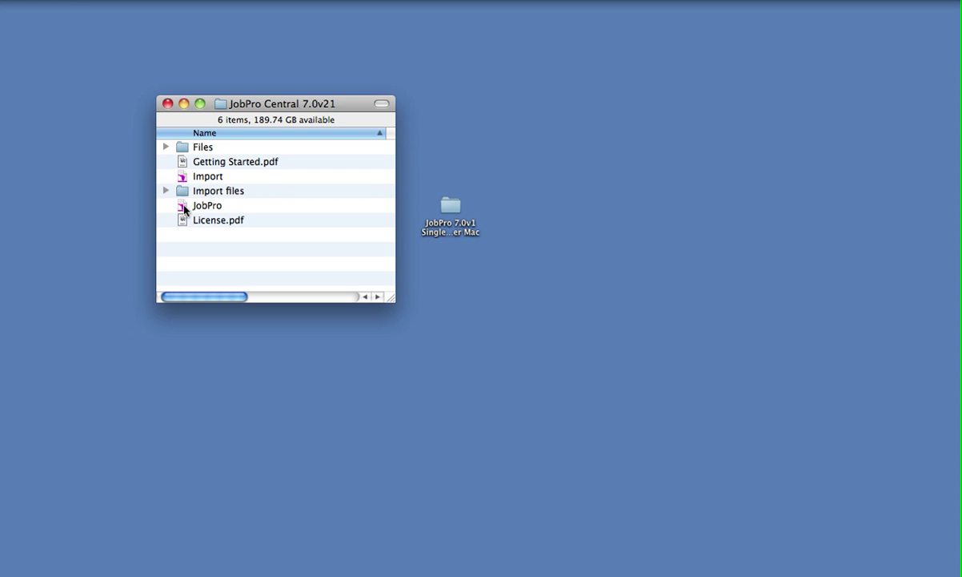
{"action": "left_click", "coordinate": [185, 208]}
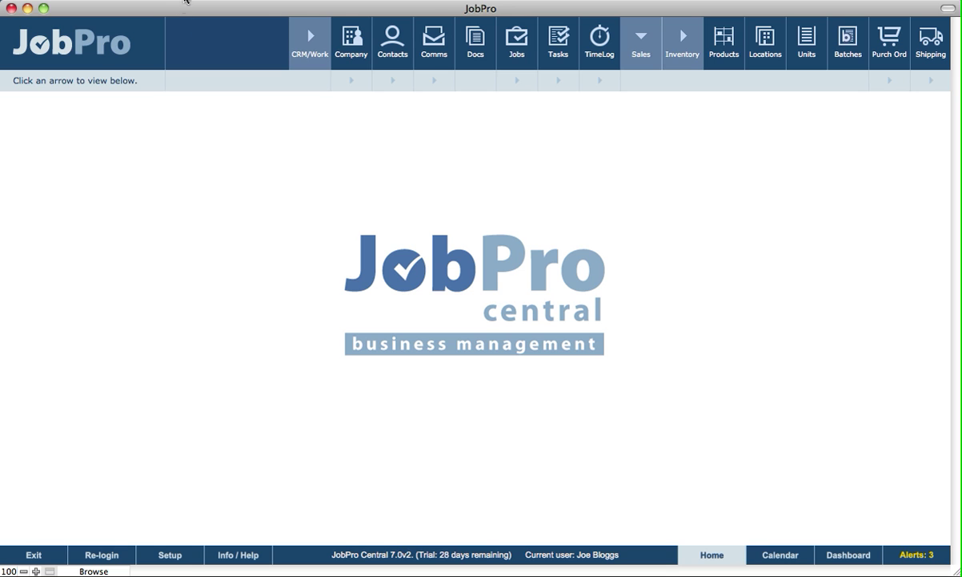
Enable Run system as Multi User in JobPro Setup and acknowledge the re-login notice.
{"action": "left_click", "coordinate": [188, 0]}
{"action": "mouse_move", "coordinate": [72, 0]}
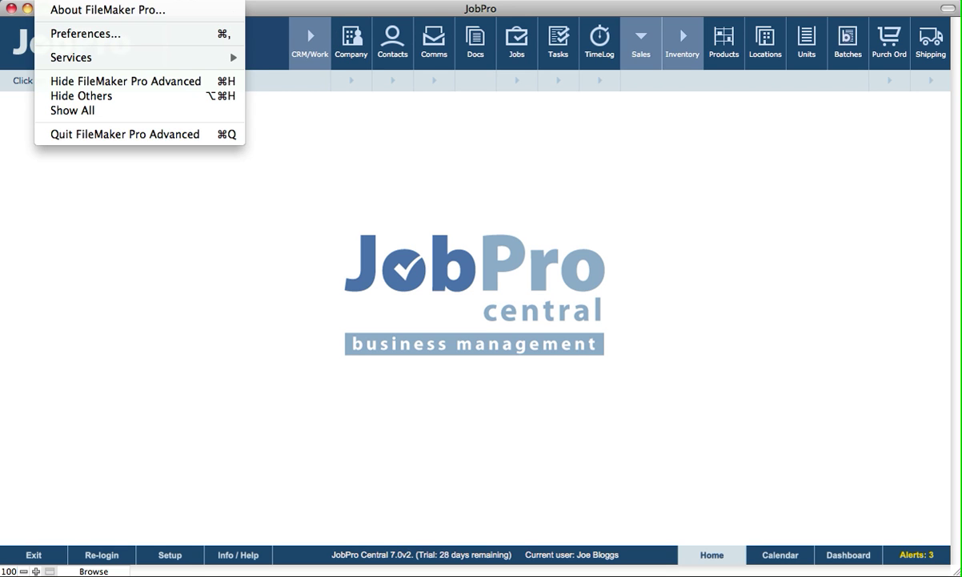
{"action": "key", "text": "Escape"}
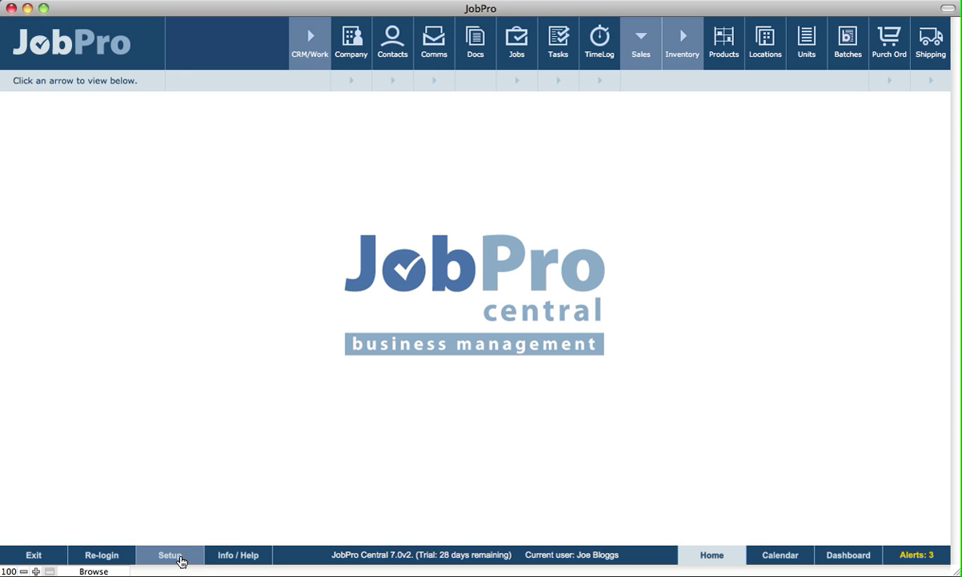
{"action": "left_click", "coordinate": [184, 558]}
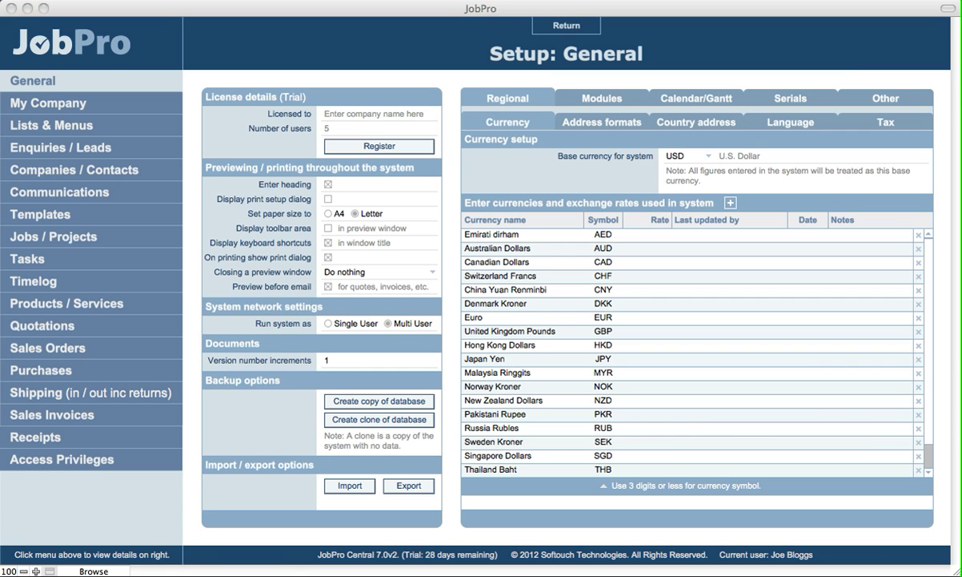
{"action": "left_click", "coordinate": [560, 26]}
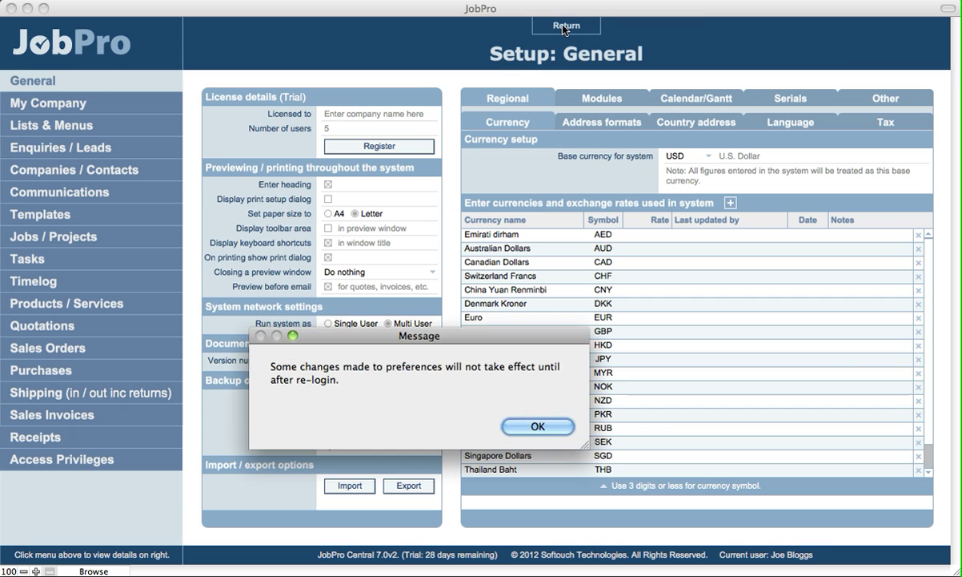
{"action": "left_click", "coordinate": [537, 425]}
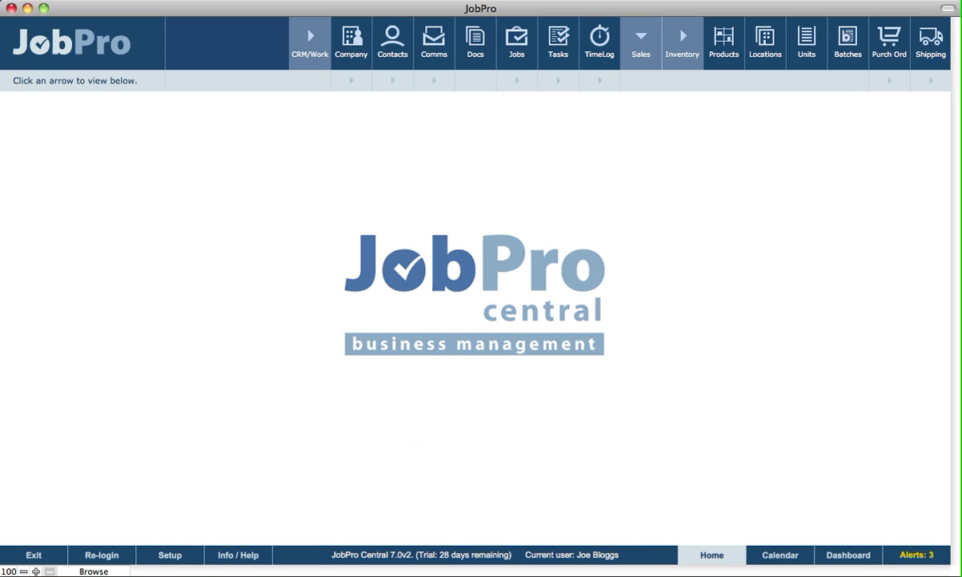
Exit JobPro and bring the JobPro Central 7.0v21 folder window forward.
{"action": "left_click", "coordinate": [31, 555]}
{"action": "left_click", "coordinate": [532, 427]}
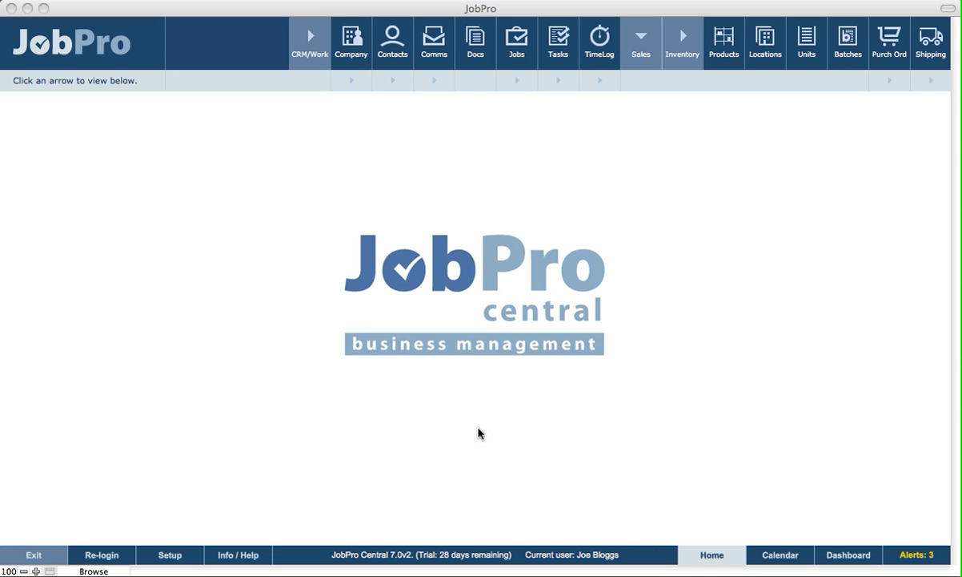
{"action": "left_click", "coordinate": [253, 246]}
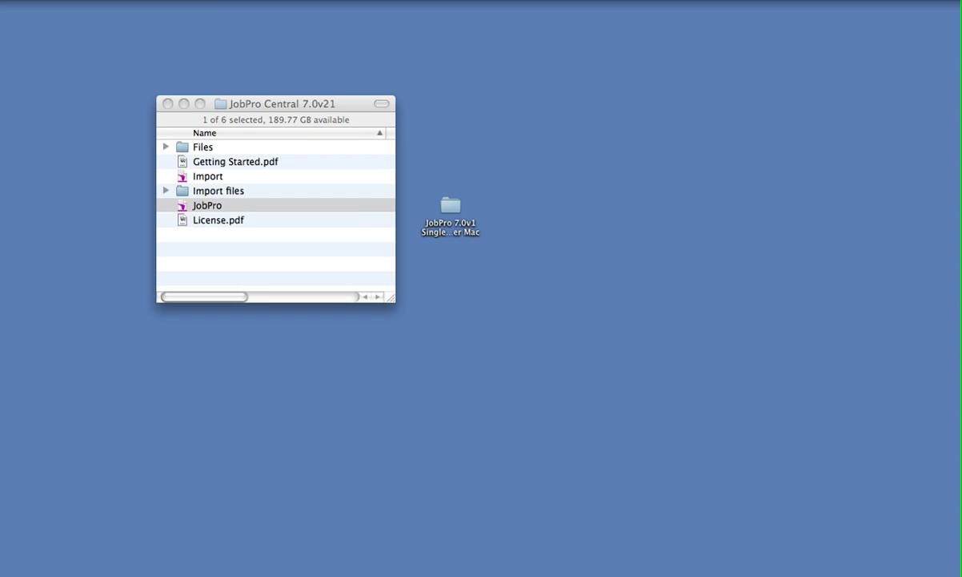
{"action": "left_click", "coordinate": [88, 0]}
{"action": "key", "text": "Right"}
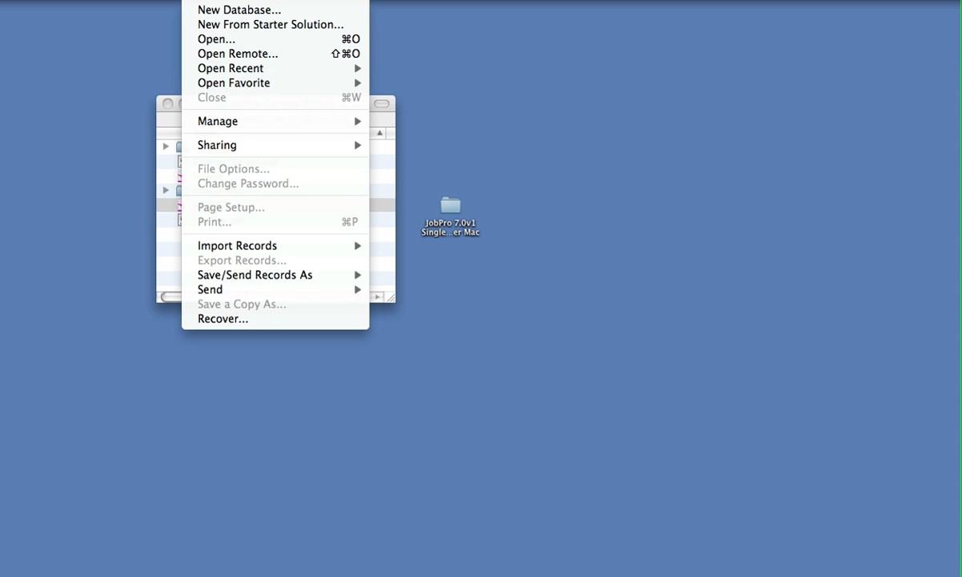
{"action": "mouse_move", "coordinate": [229, 146]}
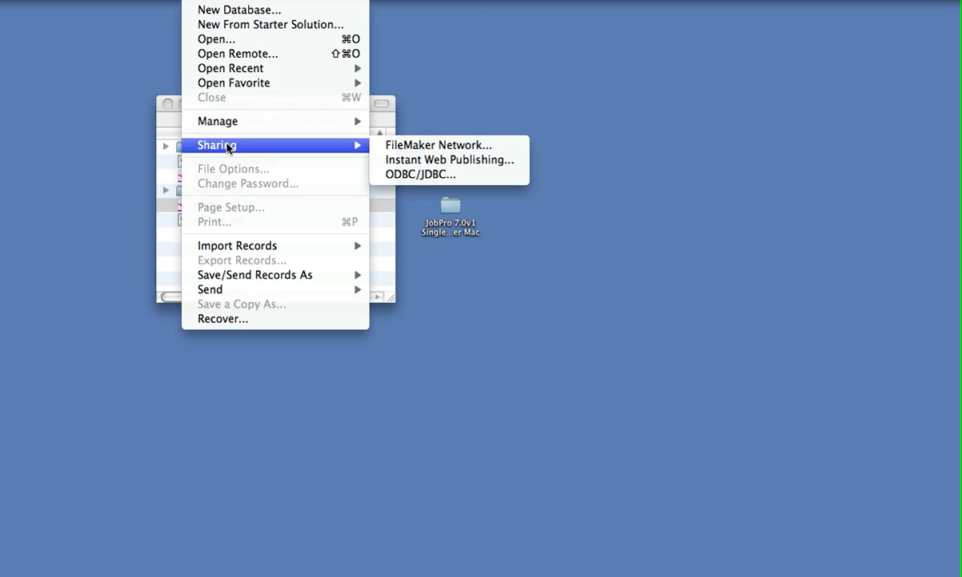
{"action": "left_click", "coordinate": [403, 152]}
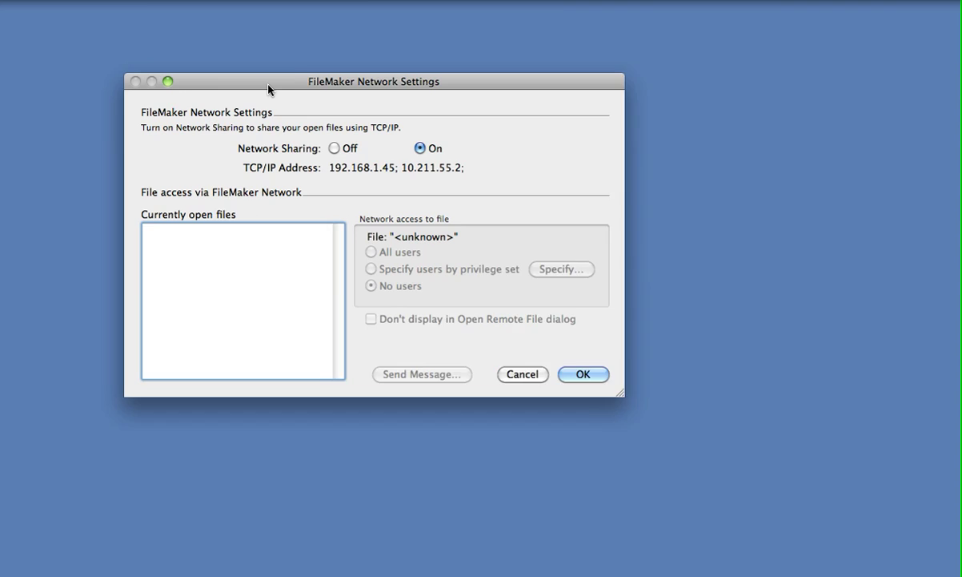
{"action": "left_click_drag", "start_coordinate": [266, 84], "coordinate": [244, 53]}
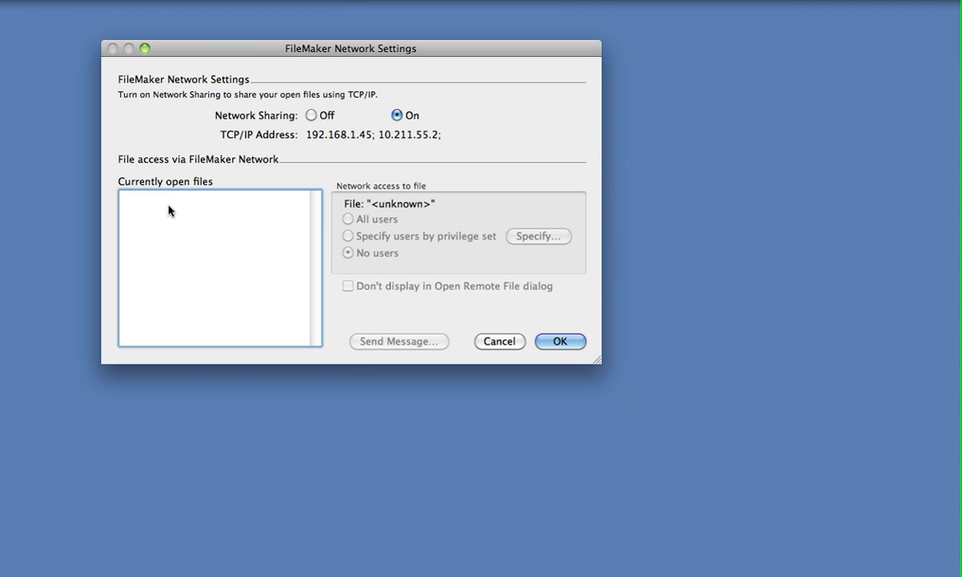
{"action": "left_click", "coordinate": [499, 342]}
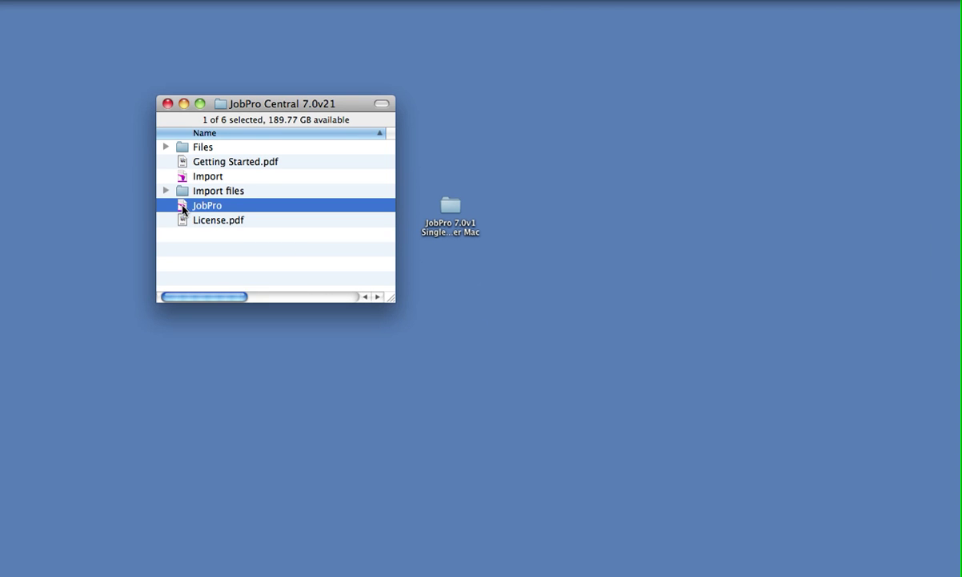
Relaunch JobPro in trial mode and log in with the user name and password.
{"action": "double_click", "coordinate": [182, 206]}
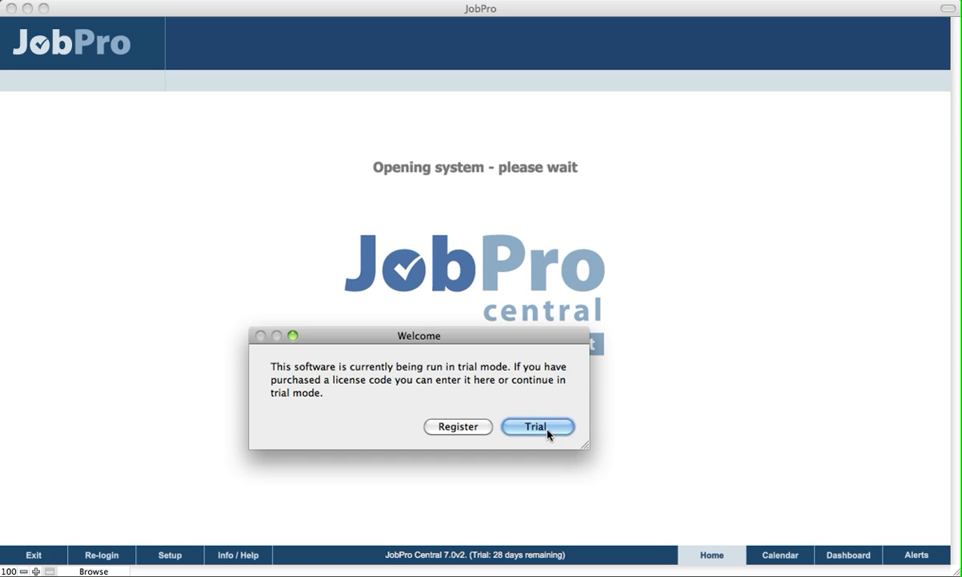
{"action": "left_click", "coordinate": [548, 427]}
{"action": "type", "text": "joe bloggs"}
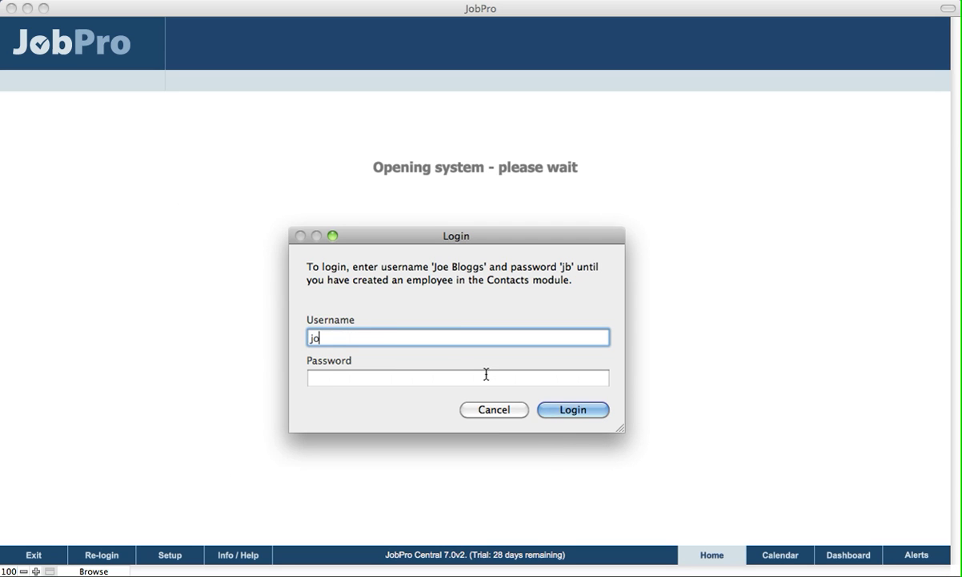
{"action": "left_click", "coordinate": [487, 374]}
{"action": "type", "text": "jb"}
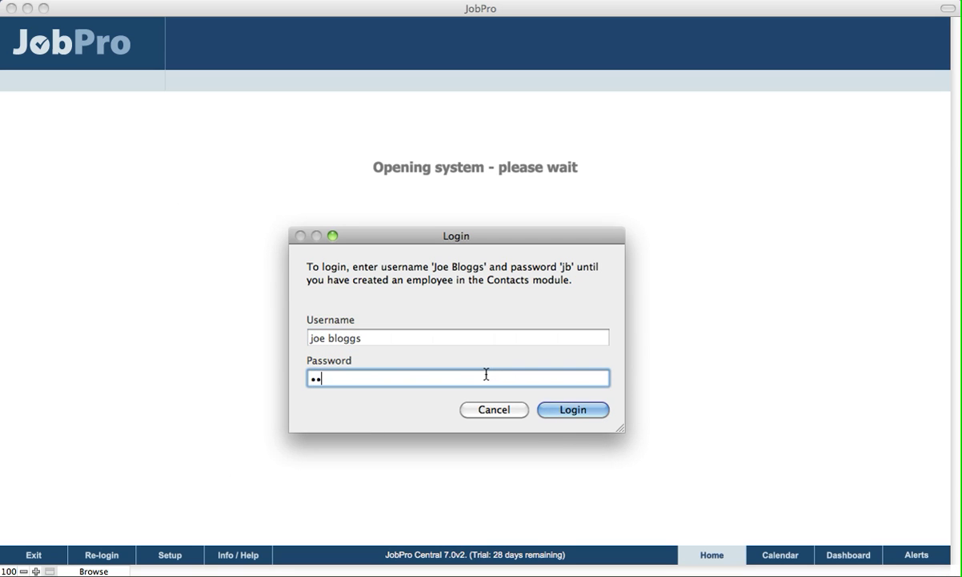
{"action": "key", "text": "Return"}
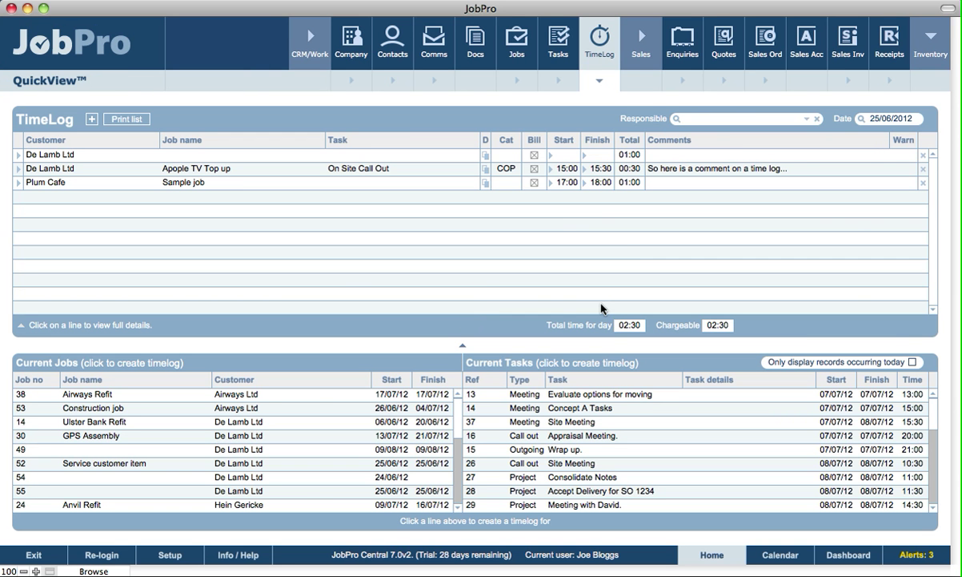
Collapse the TimeLog quick view and close the JobPro system while keeping FileMaker running.
{"action": "left_click", "coordinate": [595, 82]}
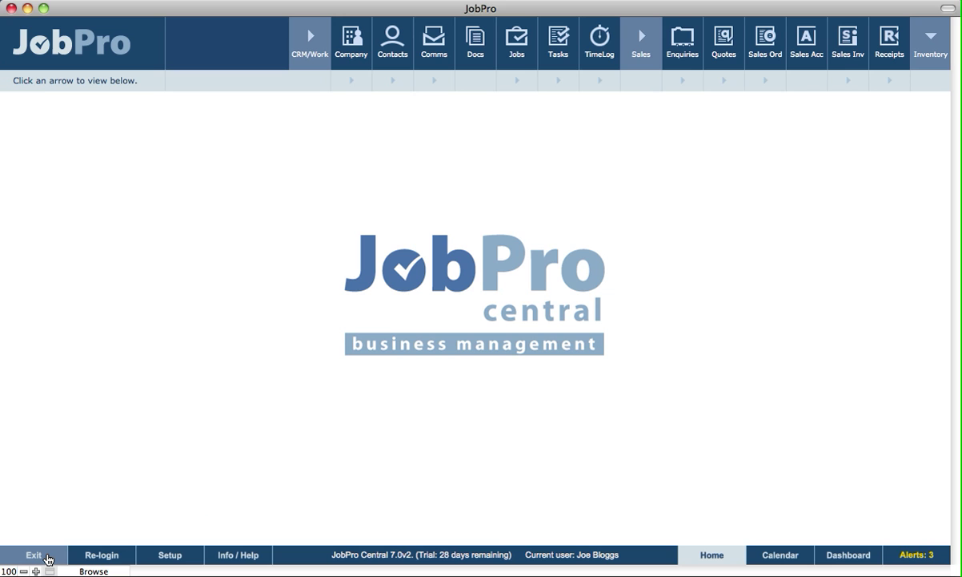
{"action": "left_click", "coordinate": [49, 559]}
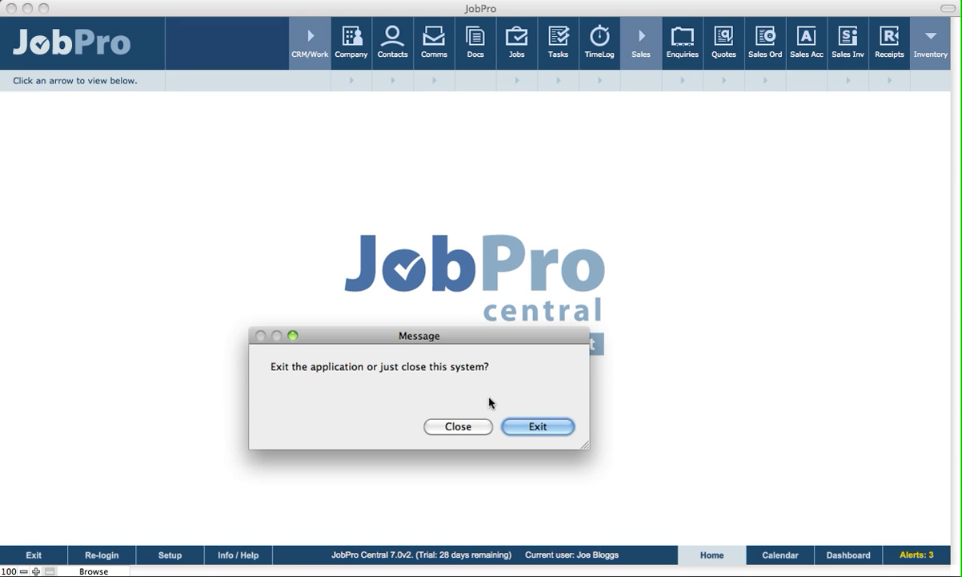
{"action": "left_click", "coordinate": [458, 427]}
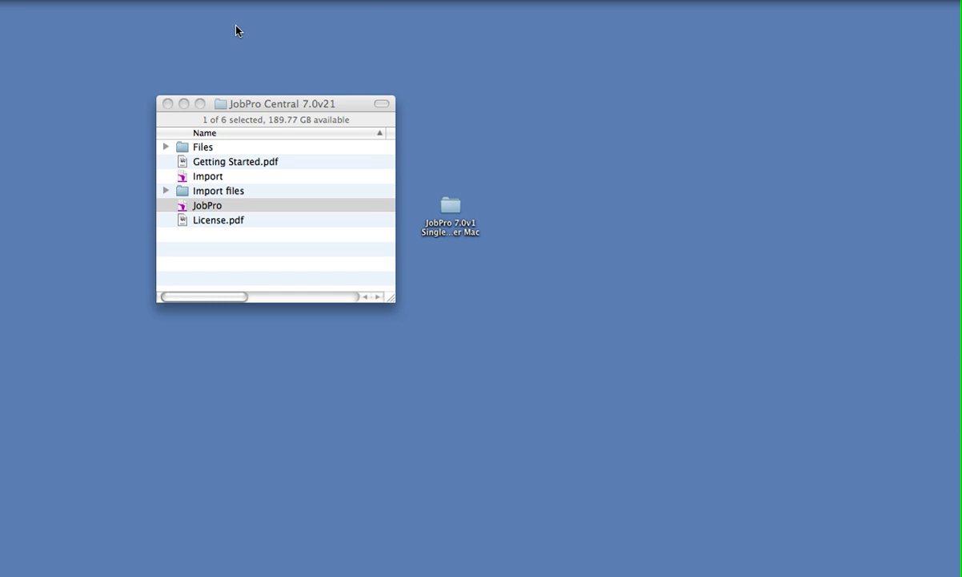
{"action": "left_click", "coordinate": [217, 0]}
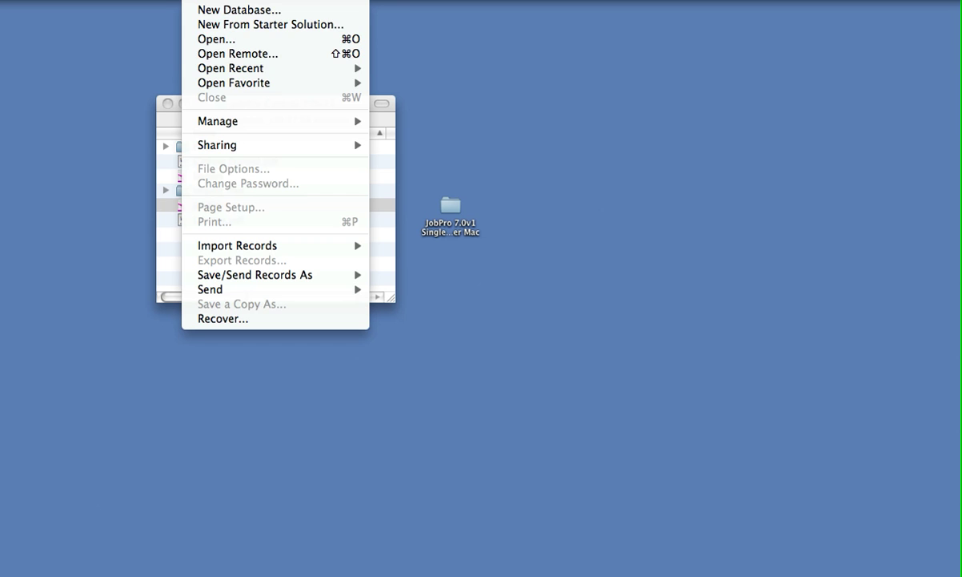
{"action": "left_click", "coordinate": [214, 53]}
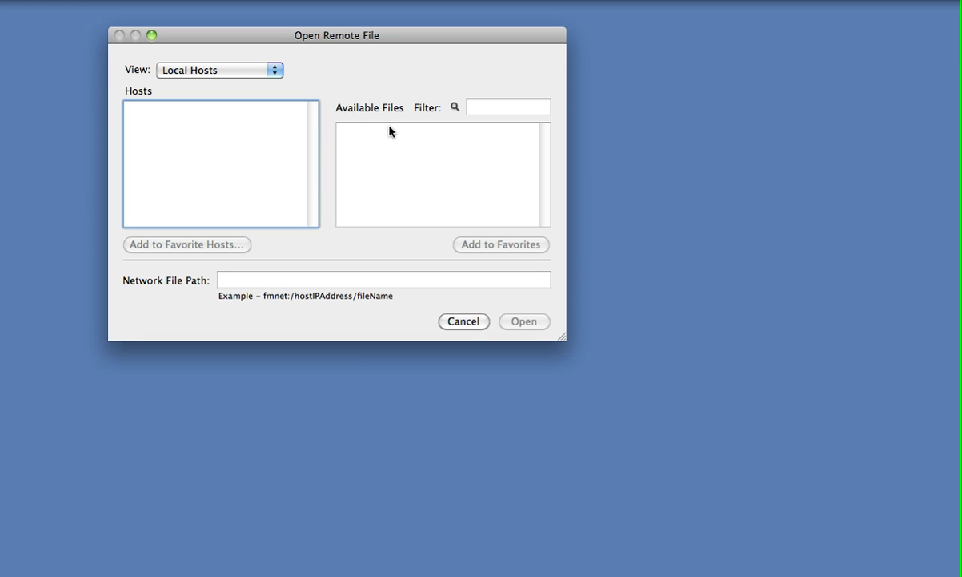
{"action": "left_click", "coordinate": [466, 326]}
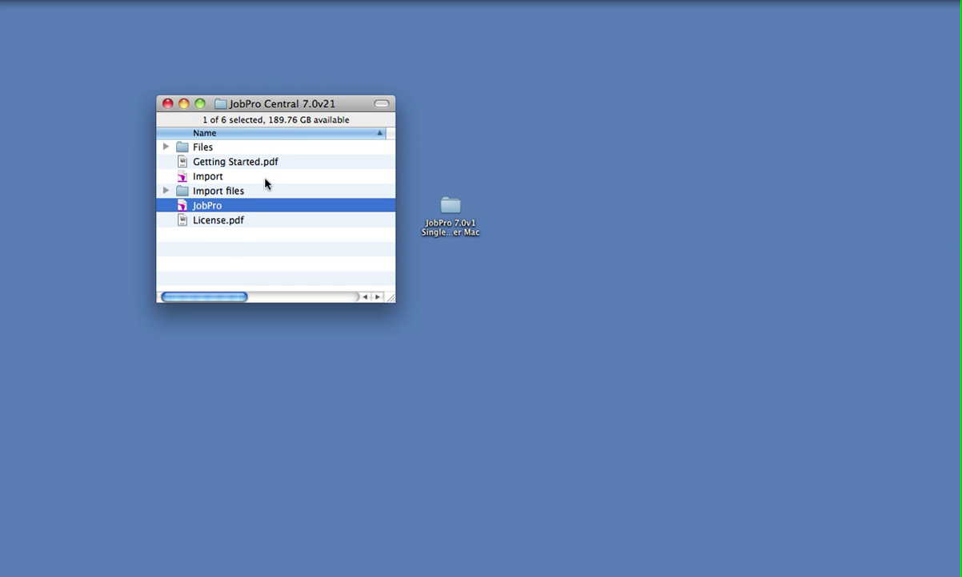
{"action": "left_click", "coordinate": [235, 256]}
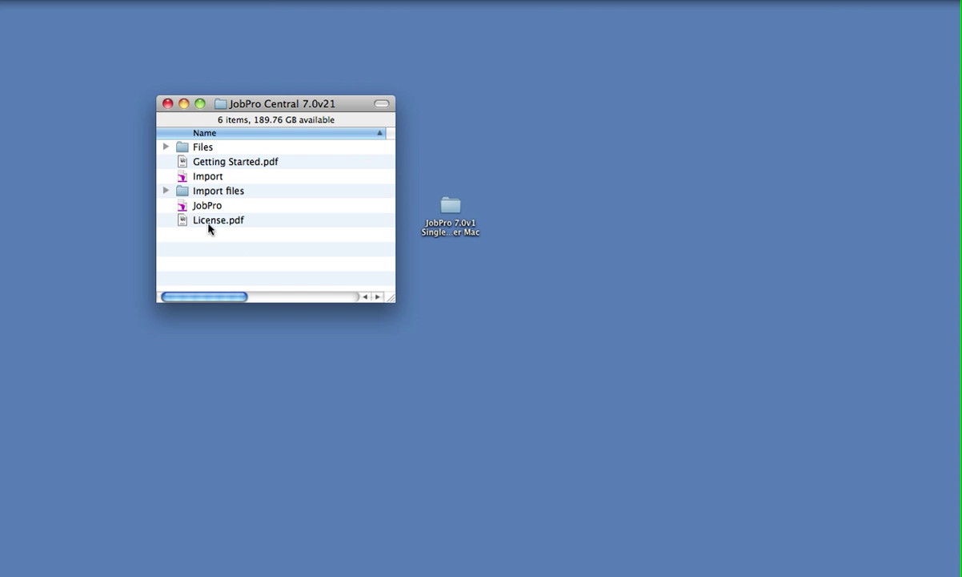
{"action": "left_click", "coordinate": [183, 209]}
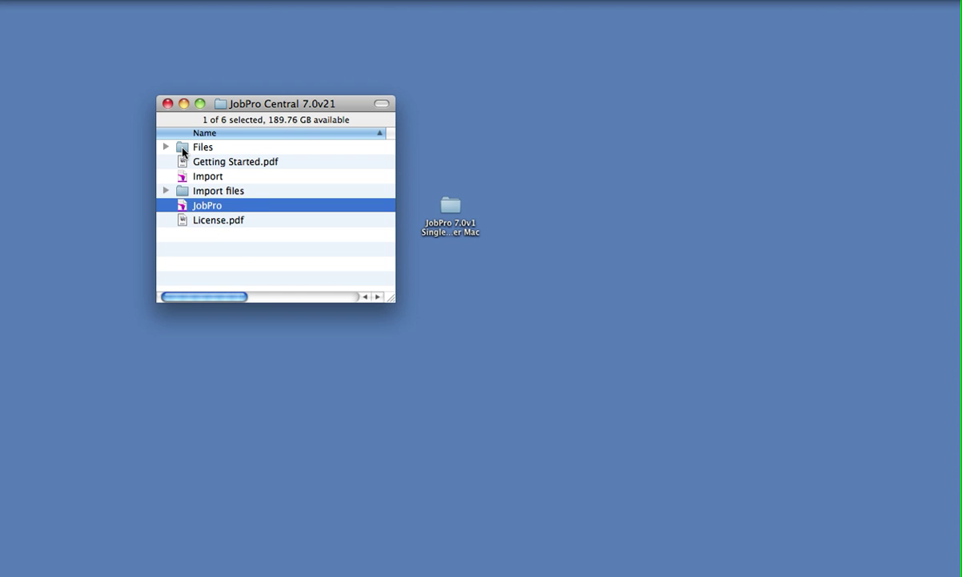
{"action": "double_click", "coordinate": [183, 151]}
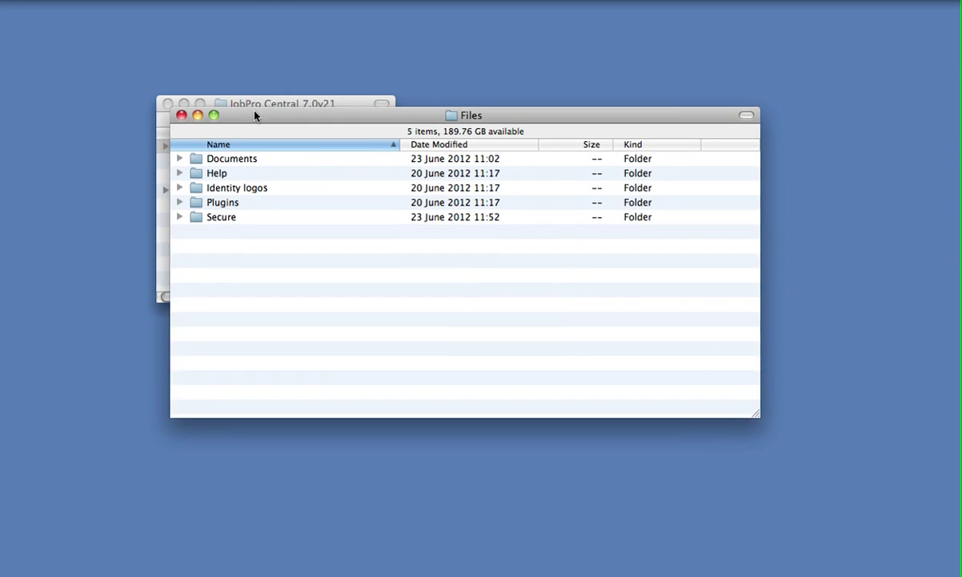
{"action": "left_click_drag", "start_coordinate": [255, 116], "coordinate": [181, 71]}
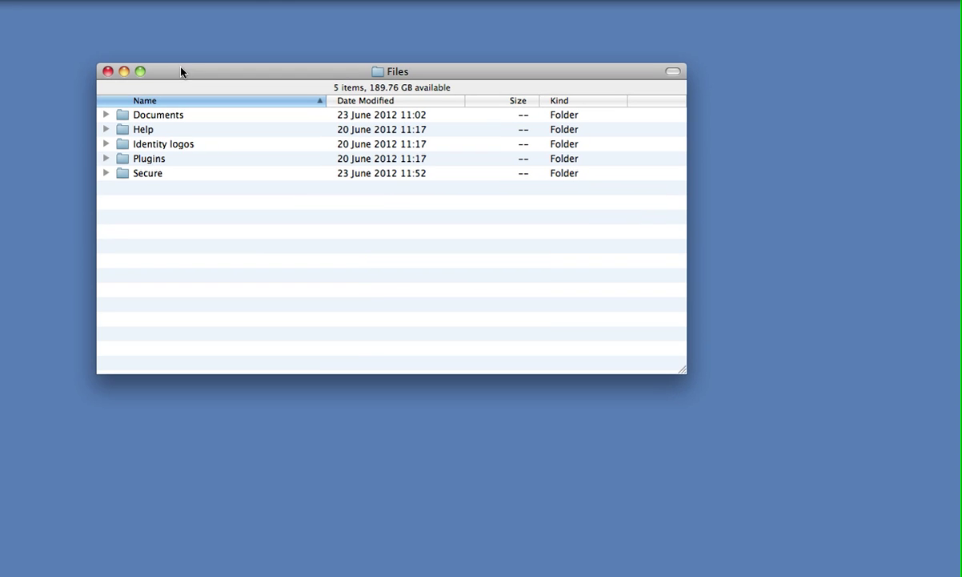
{"action": "left_click", "coordinate": [104, 115]}
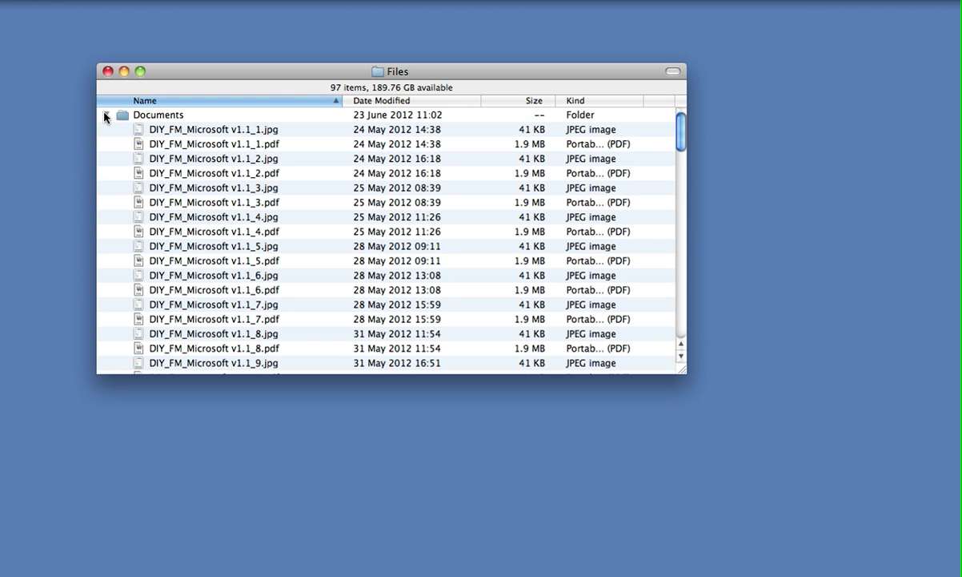
{"action": "left_click", "coordinate": [105, 115]}
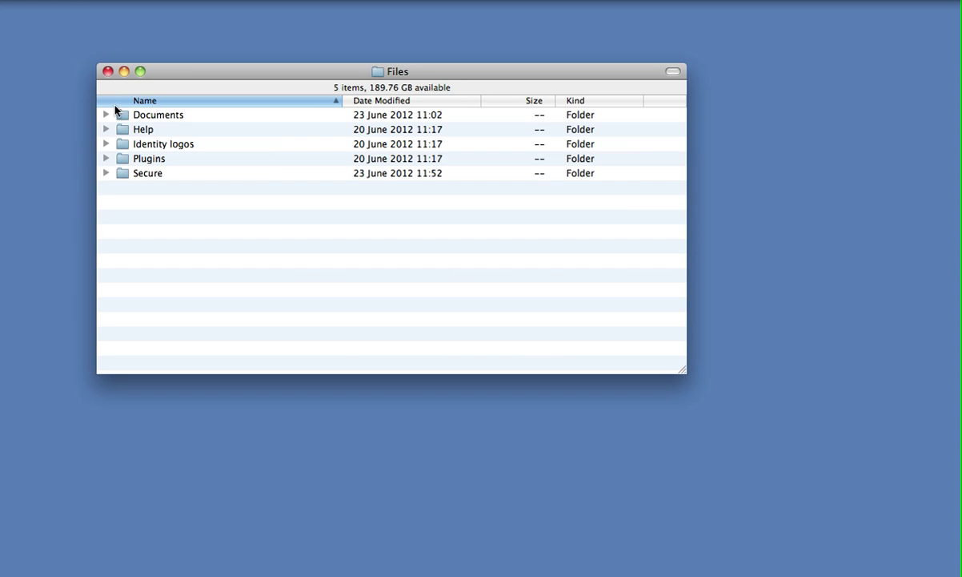
{"action": "left_click", "coordinate": [108, 72]}
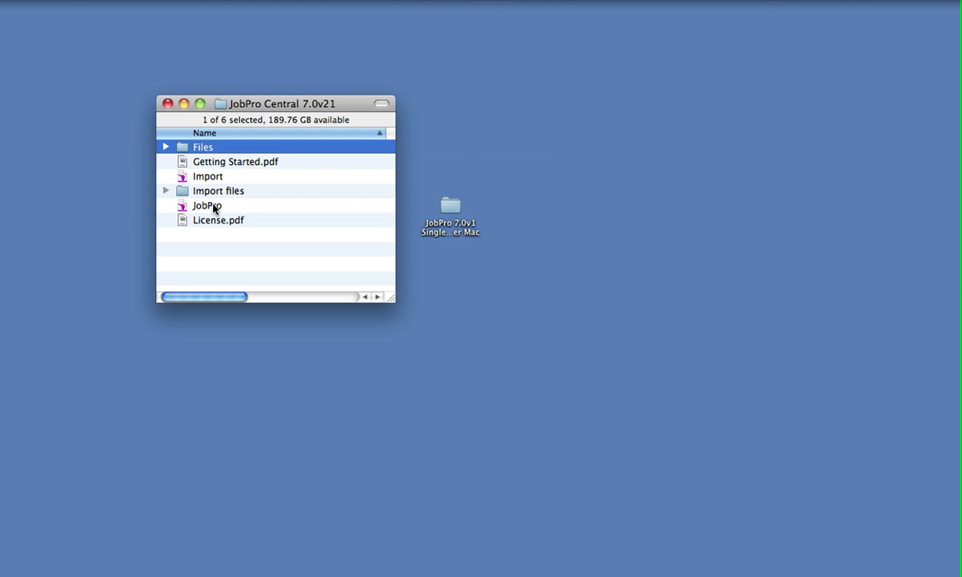
Select the JobPro database file in Finder and open it with Cmd-O.
{"action": "left_click", "coordinate": [209, 206]}
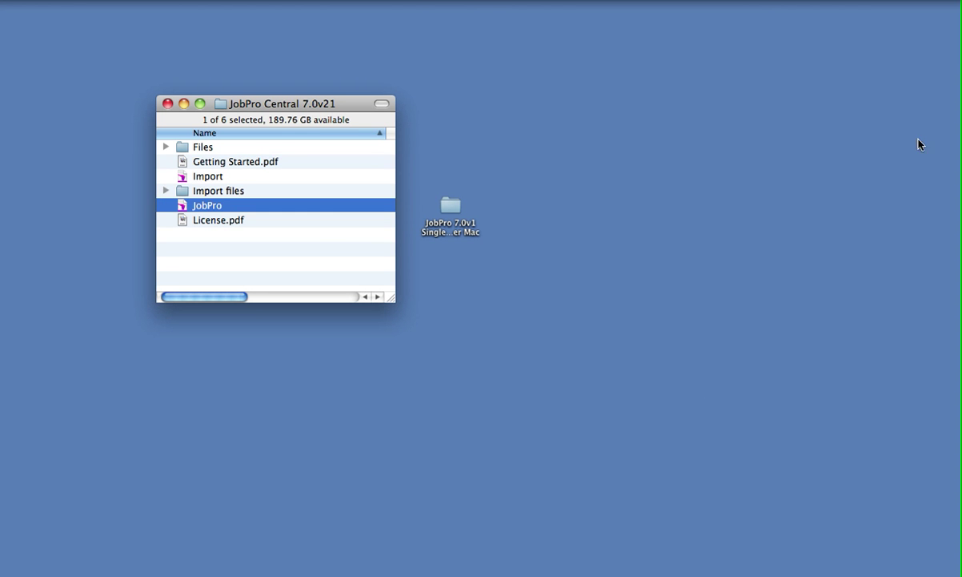
{"action": "key", "text": "super+o"}
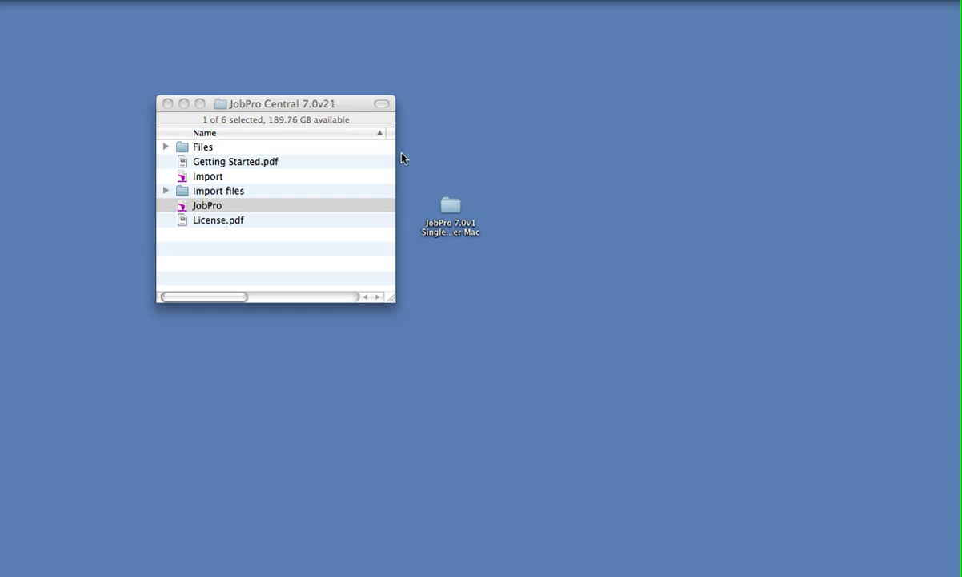